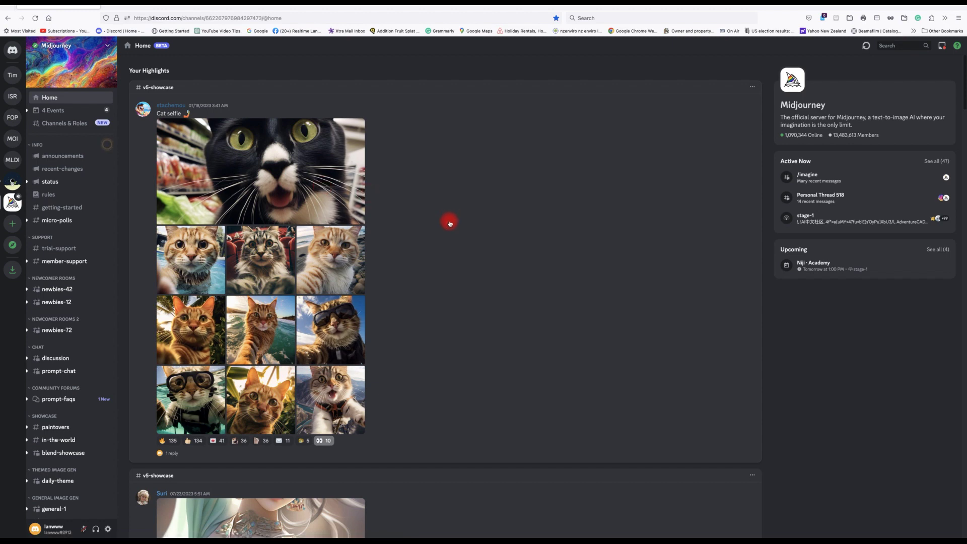
Create a new server from scratch named 'Other Images', skipping the audience question.
scroll(437, 281, down, 5)
scroll(437, 283, up, 4)
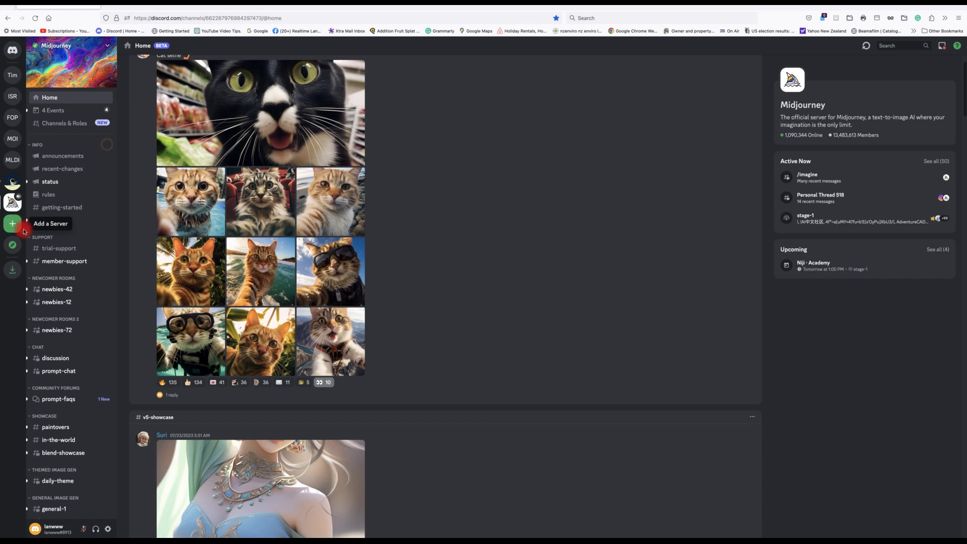
mouse_move(67, 303)
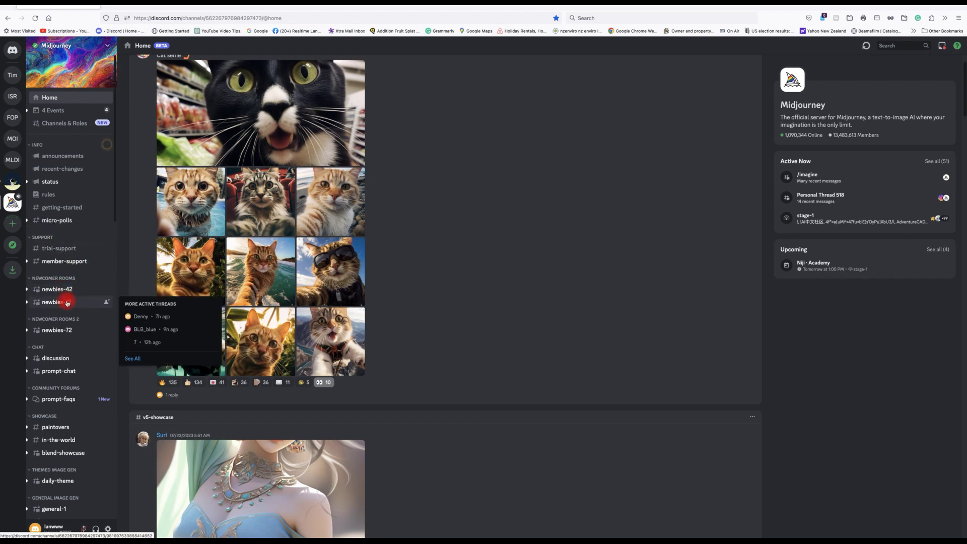
click(12, 224)
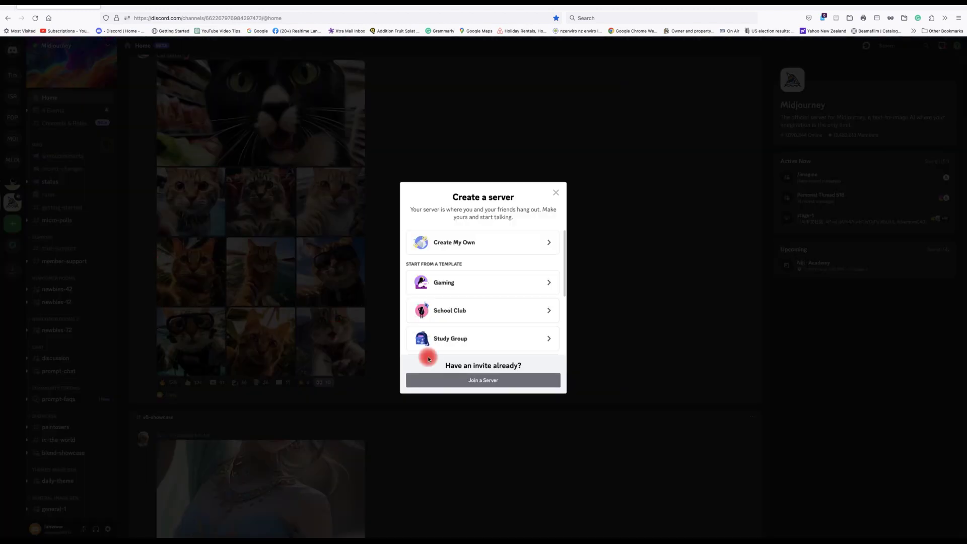
click(468, 241)
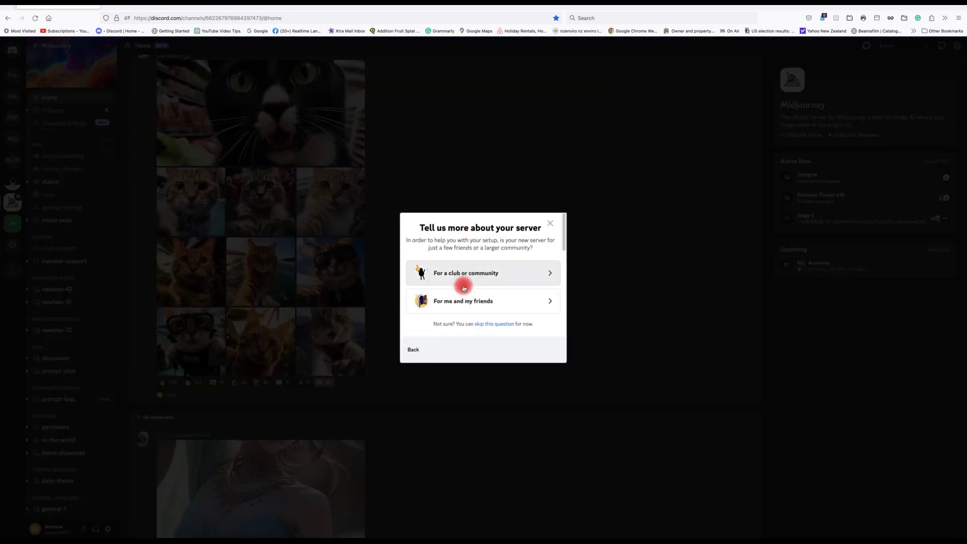
click(503, 325)
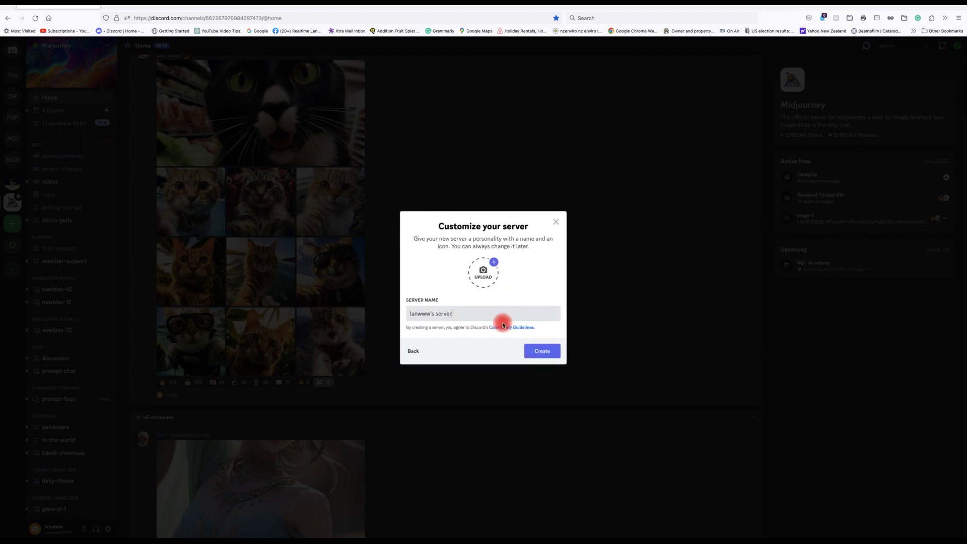
drag(480, 323, 394, 310)
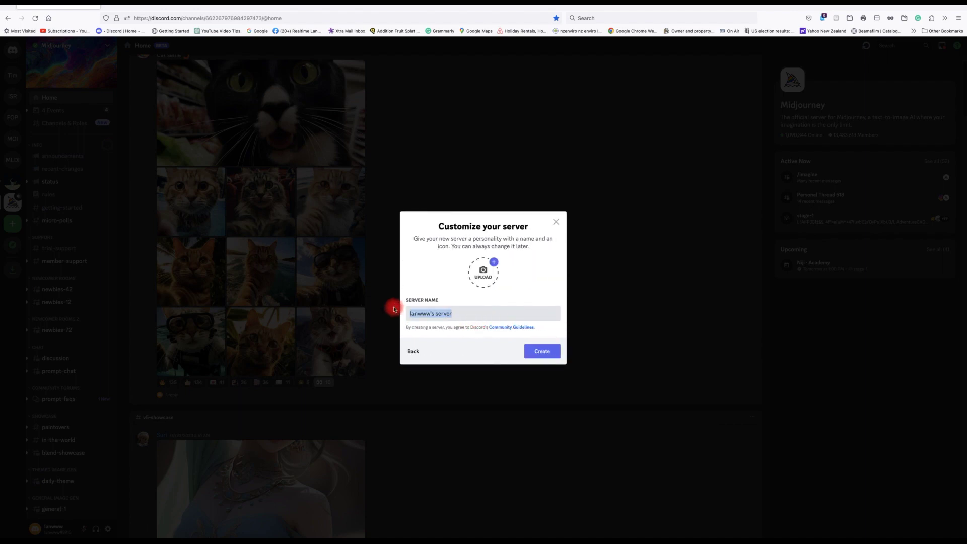
key(BackSpace)
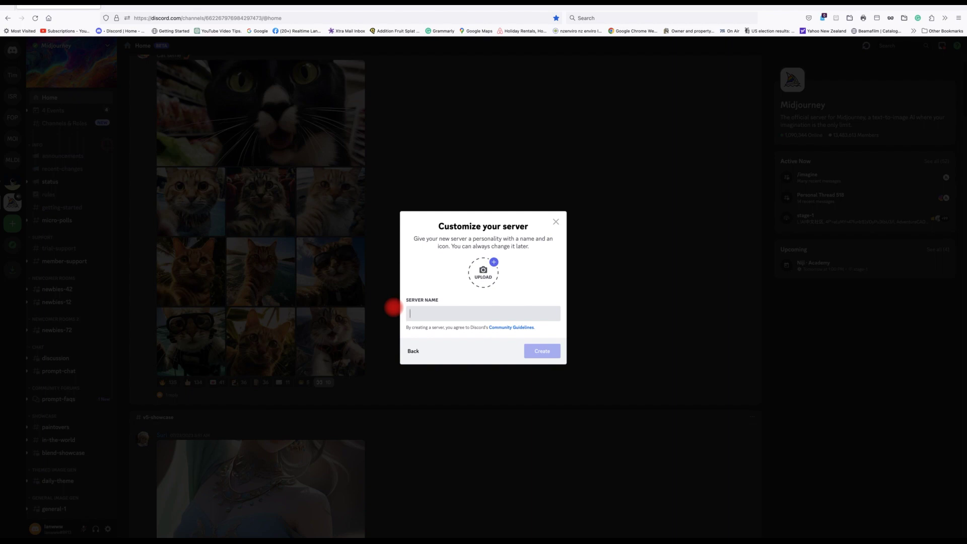
text(Other)
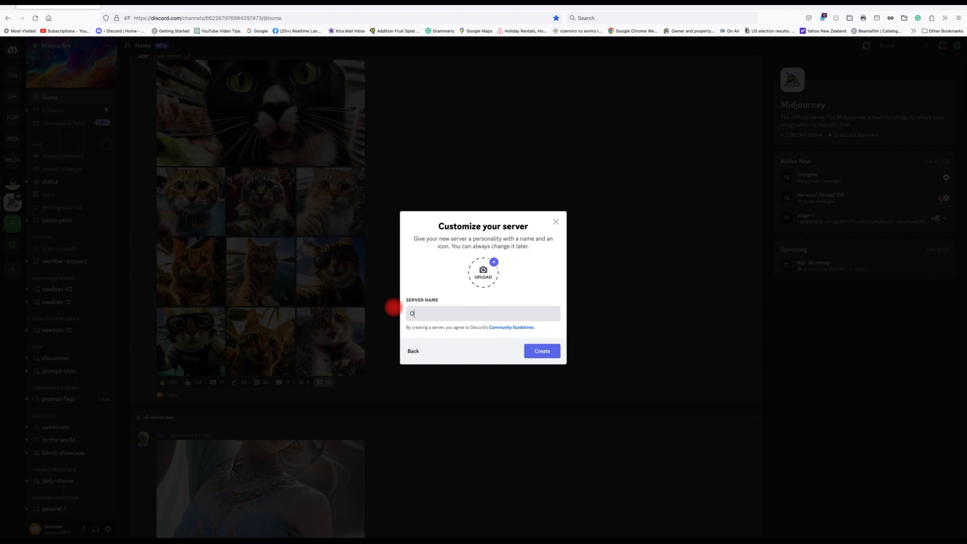
text( Images)
click(537, 352)
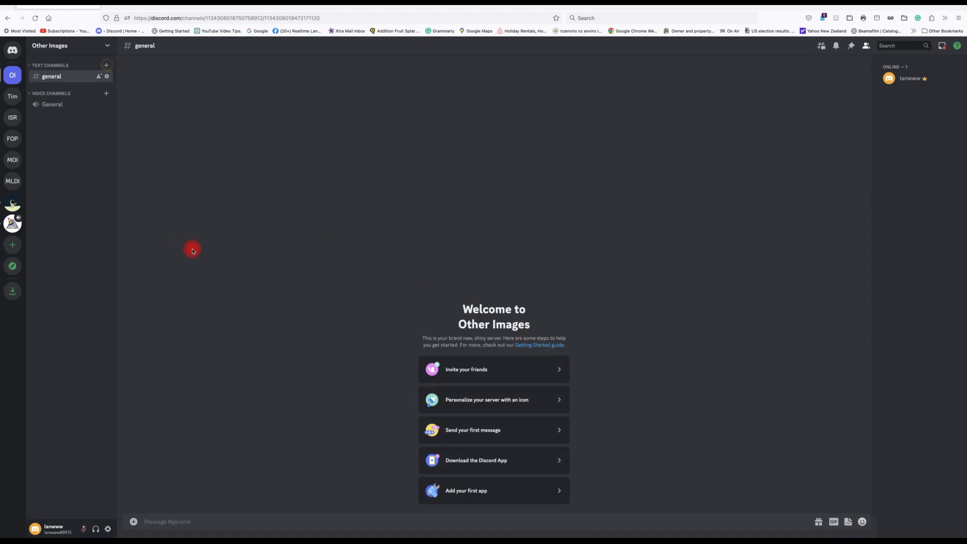
click(11, 221)
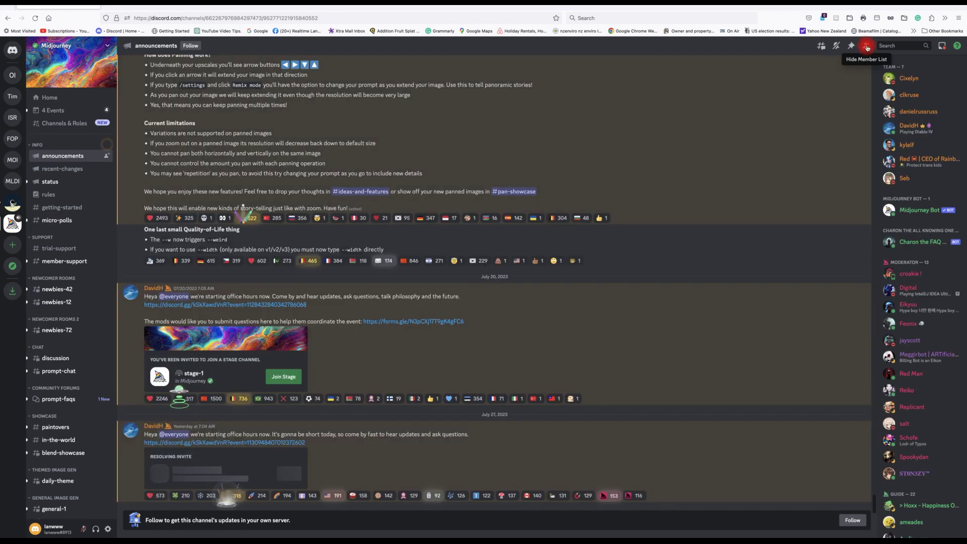
click(867, 47)
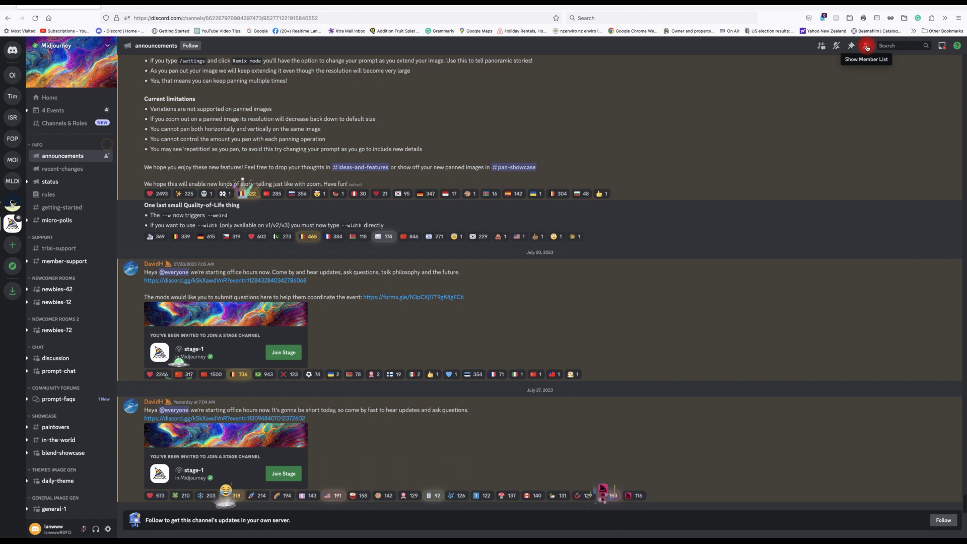
click(867, 46)
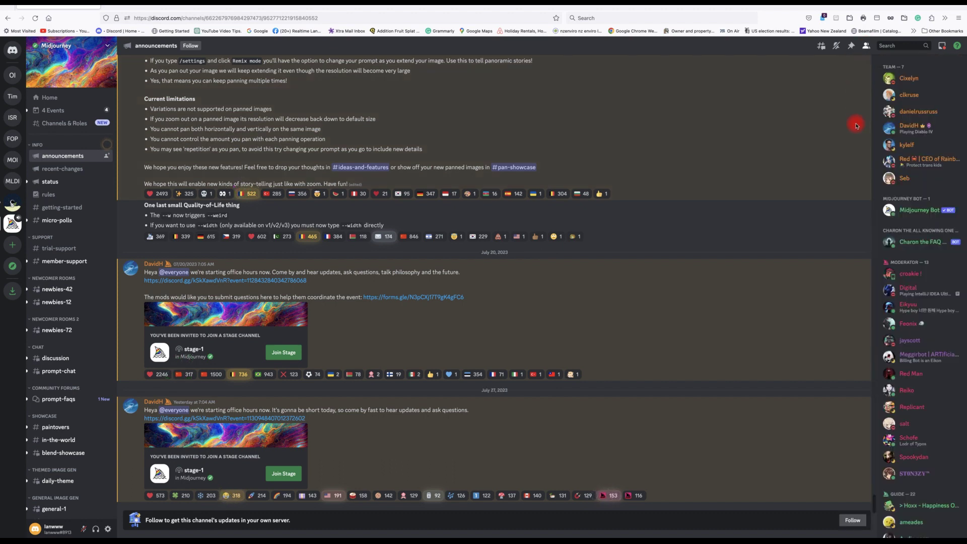
click(917, 211)
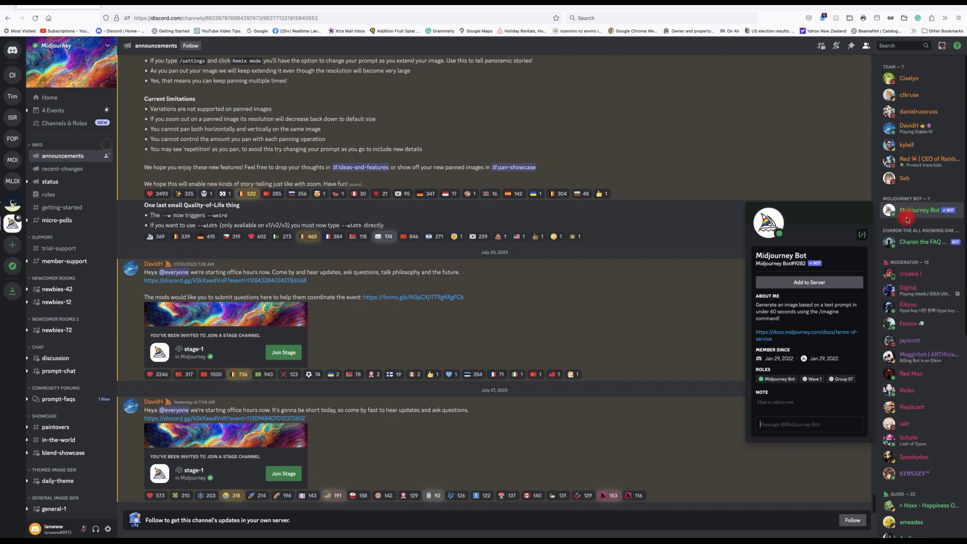
Add Midjourney Bot to the Other Images server, authorize it and pass the captcha.
click(803, 281)
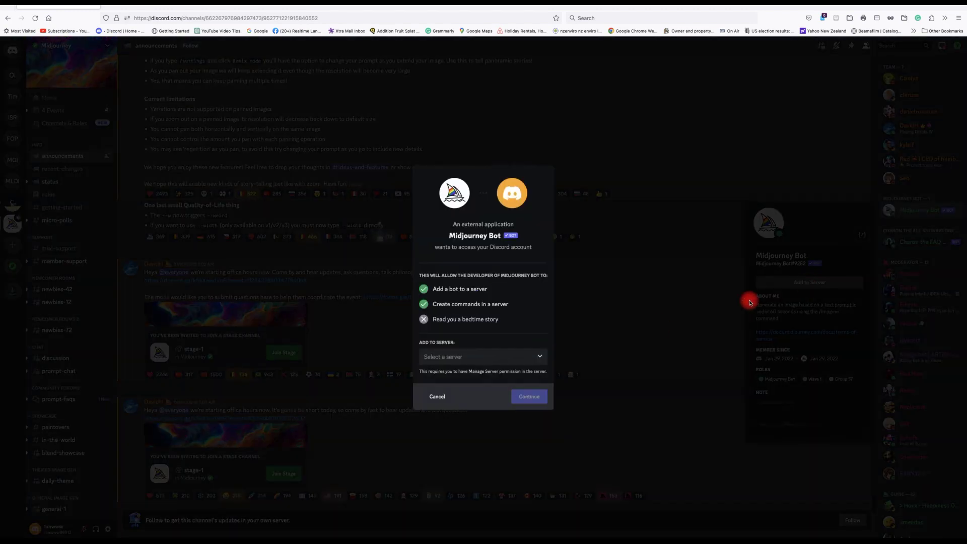
click(541, 357)
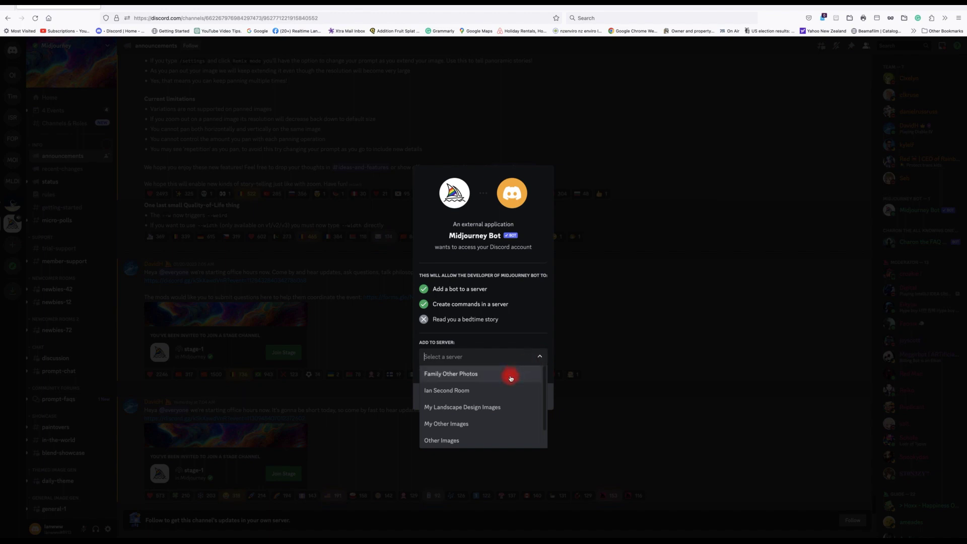
click(467, 440)
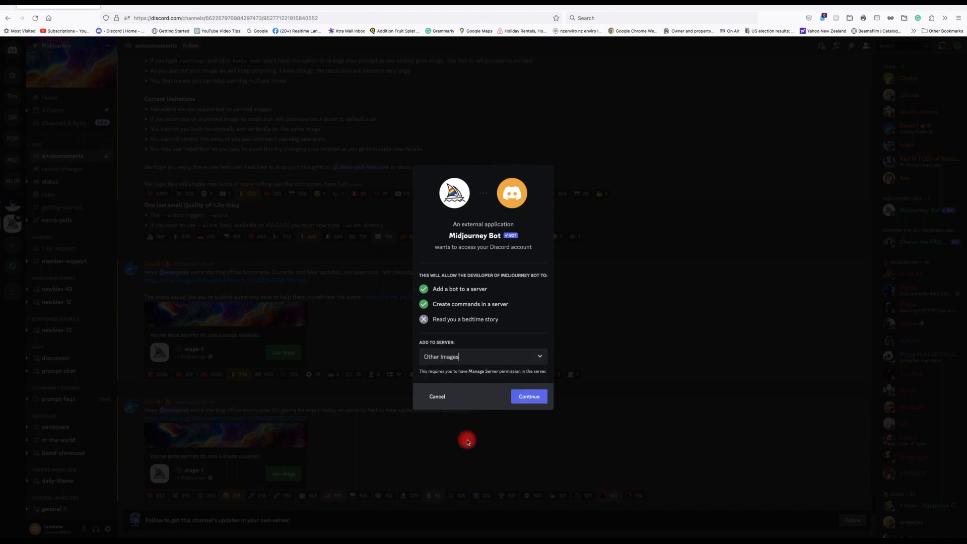
click(519, 398)
click(532, 447)
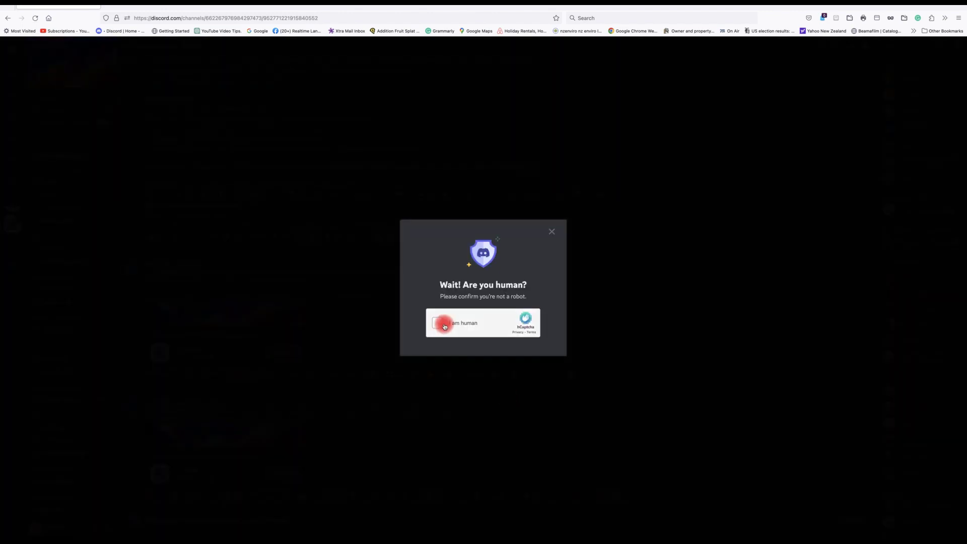
click(436, 323)
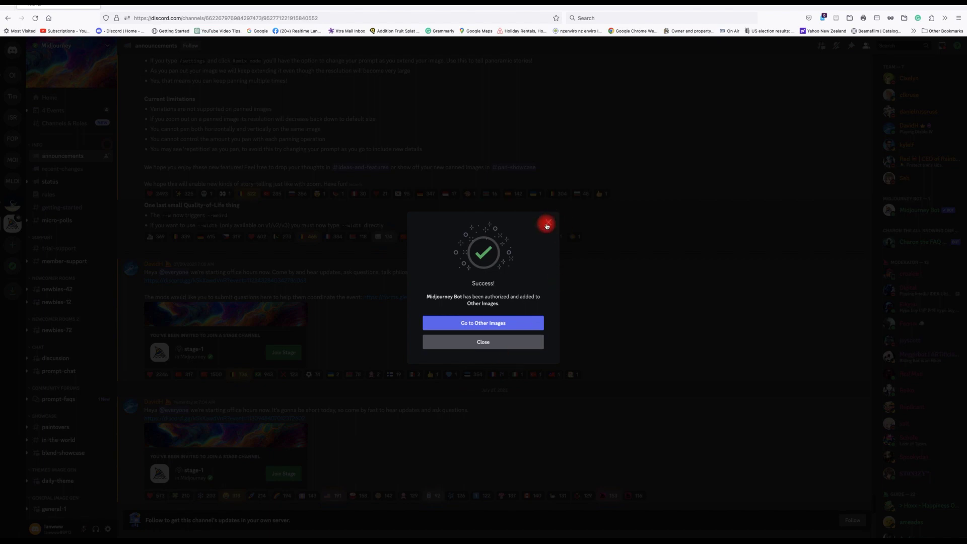
click(547, 224)
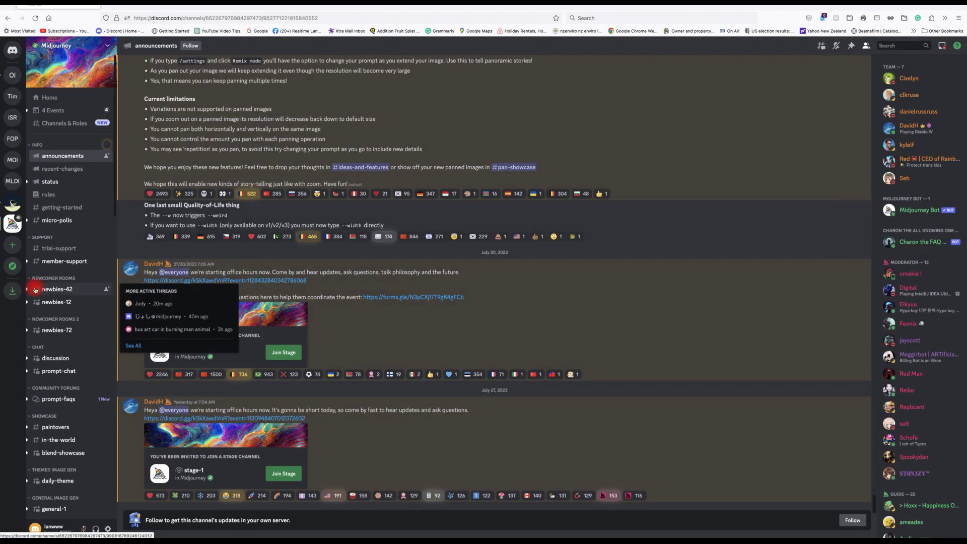
Send the /imagine prompt 'small Japanese garden with a water feature' in Other Images' #general.
click(13, 77)
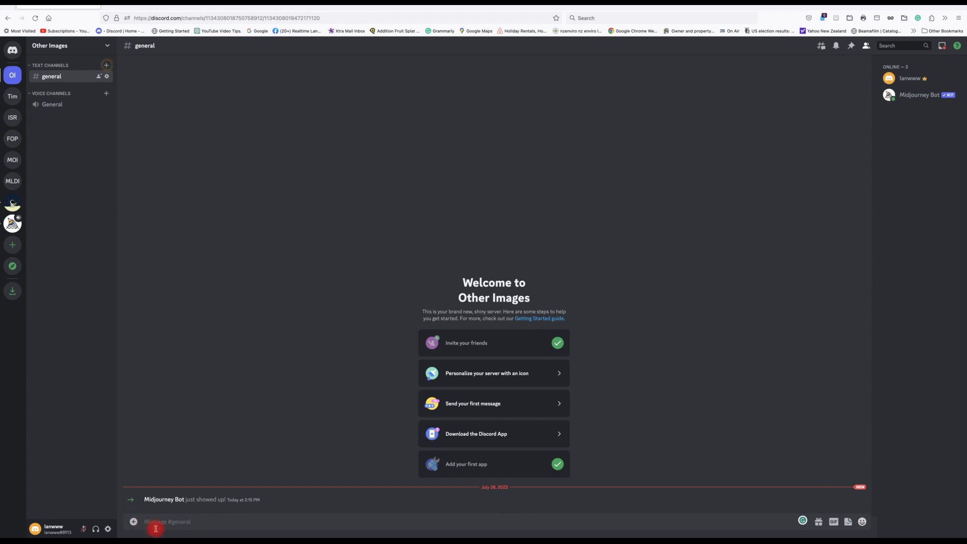
text(/imagin)
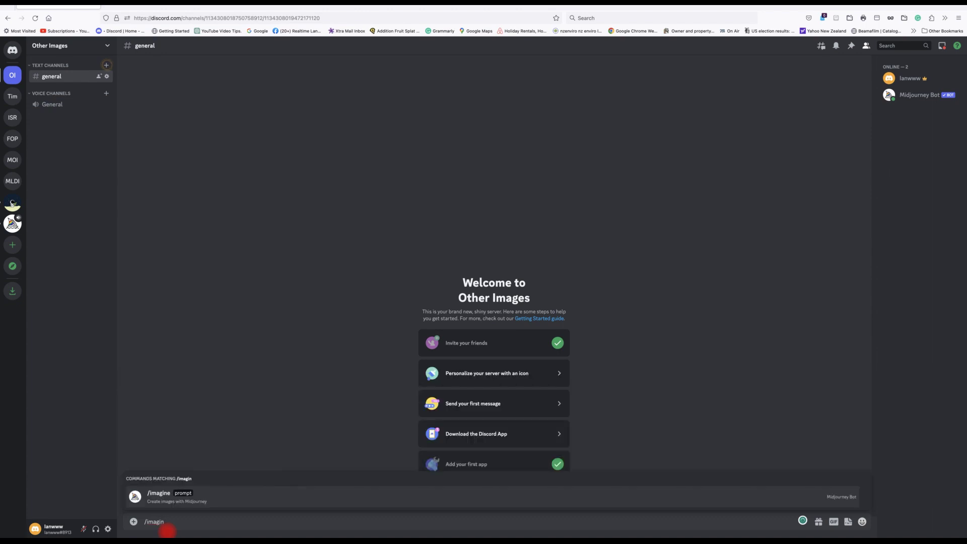
click(173, 494)
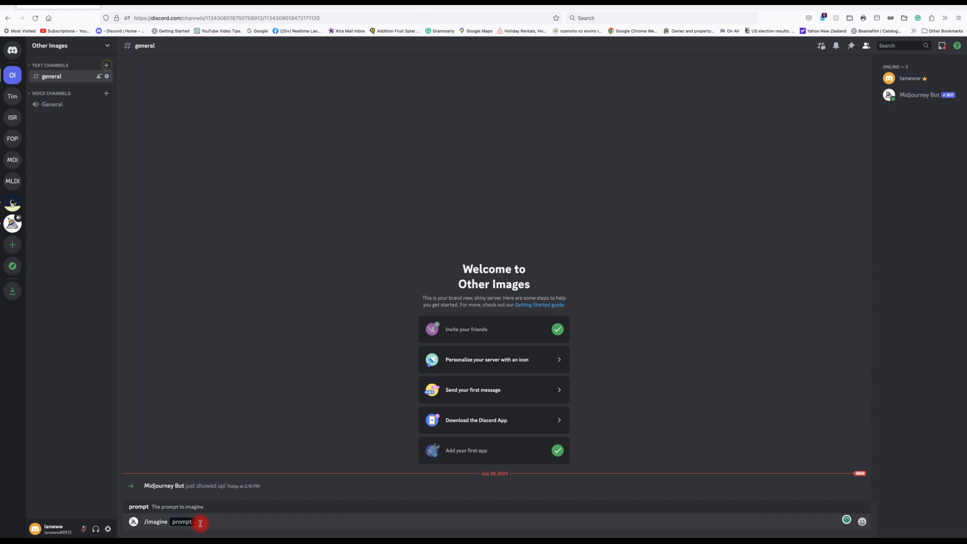
text(Japanese garden with a water)
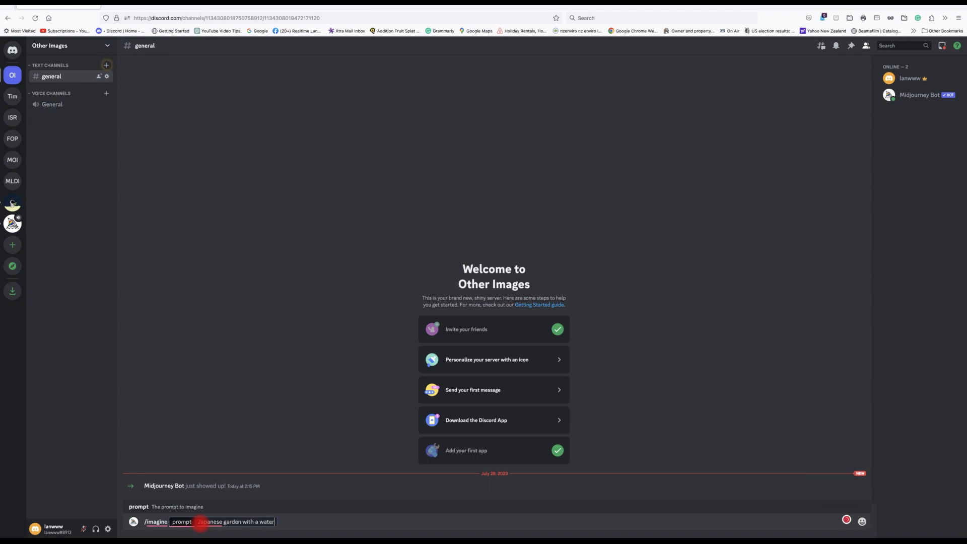
text( feature)
click(200, 524)
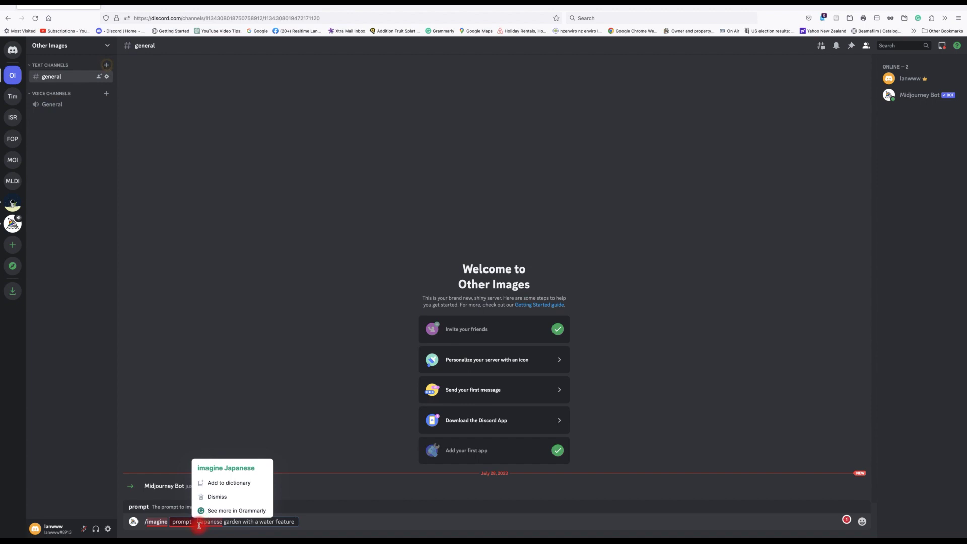
text(small)
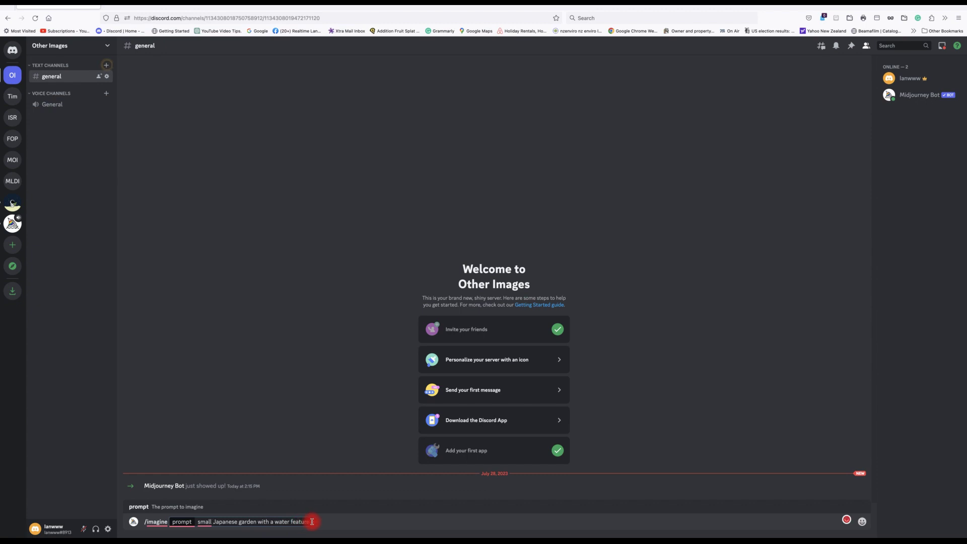
key(Return)
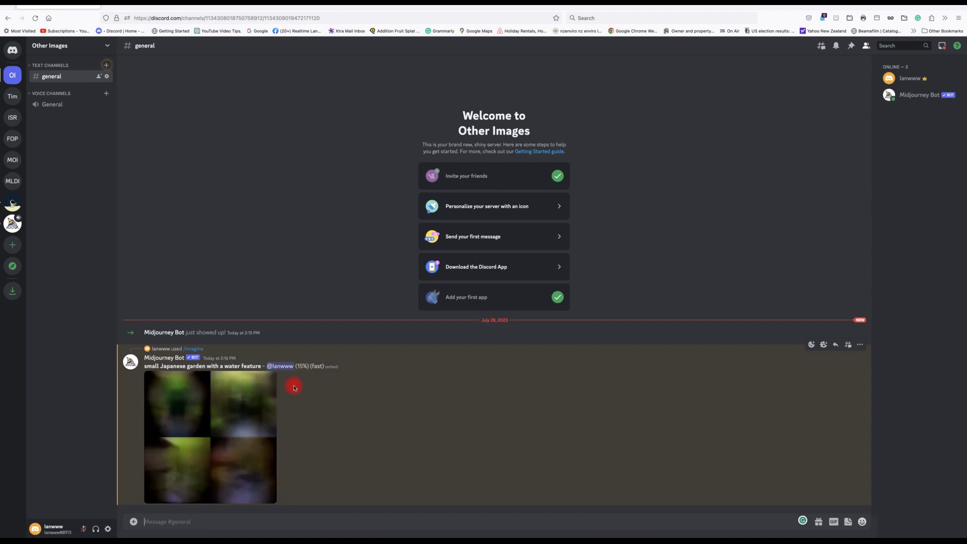
Upload and post the house photo IMG_7602.jpeg to #general.
click(134, 522)
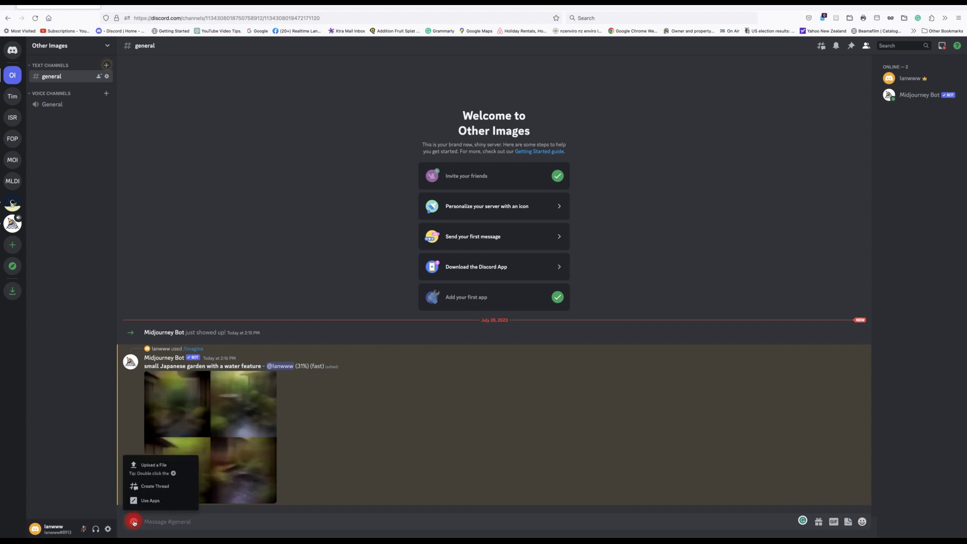
click(153, 464)
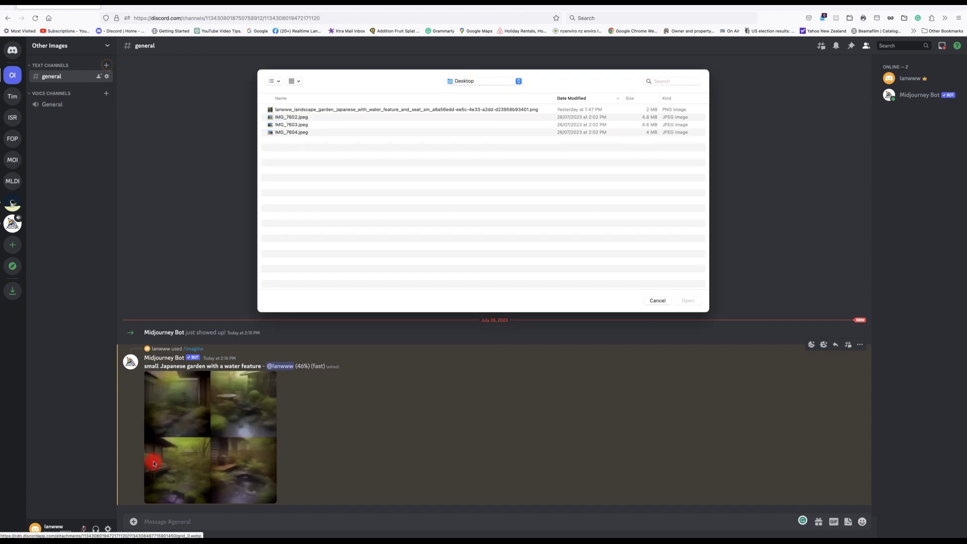
double_click(298, 118)
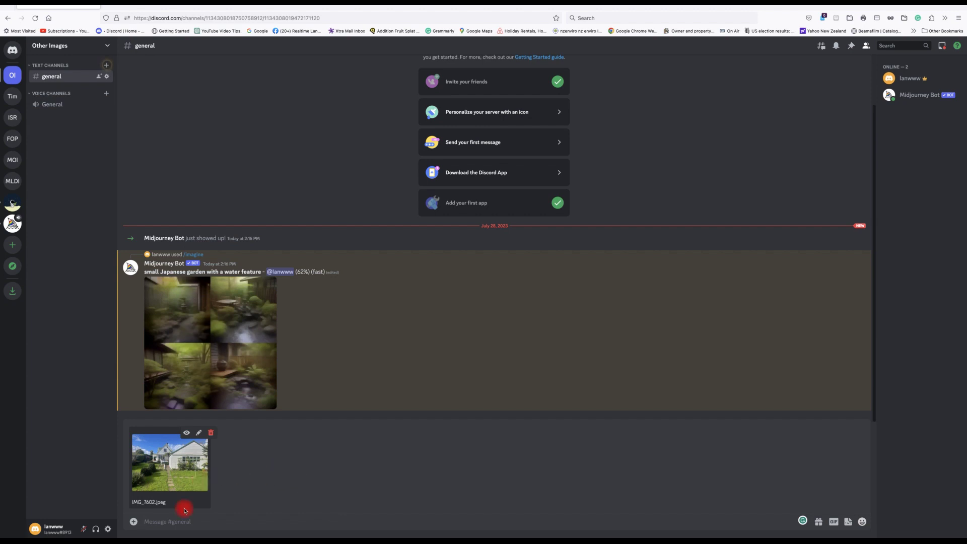
key(Return)
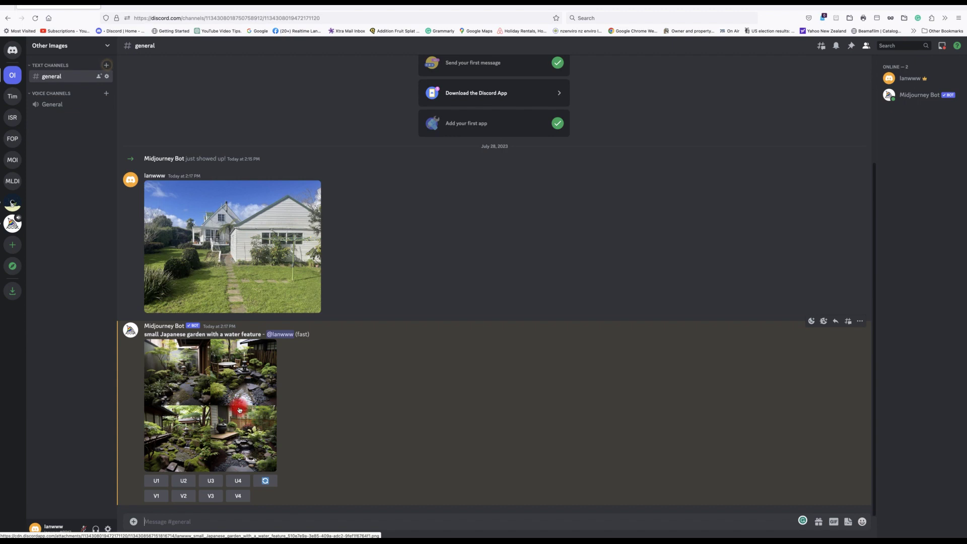
Preview the garden grid, then upscale its fourth image with U4.
click(214, 407)
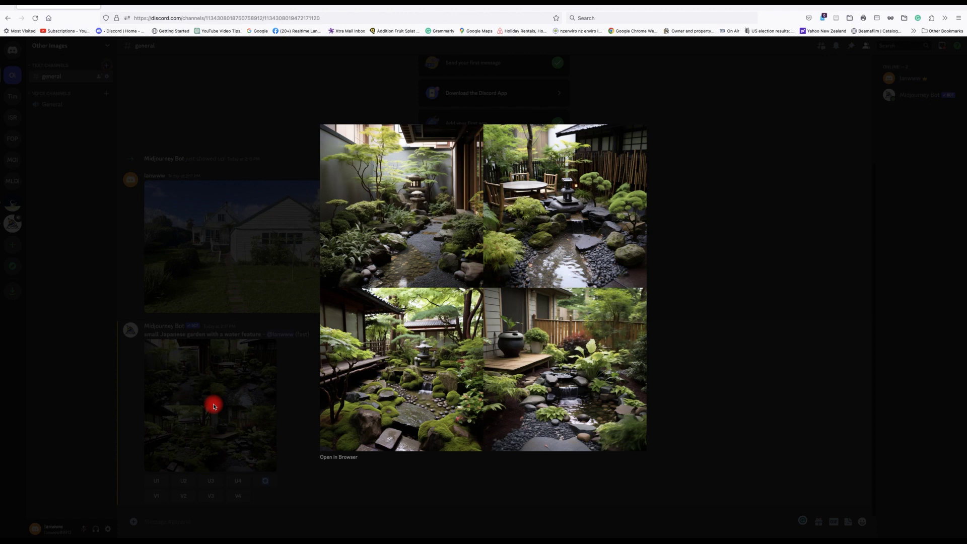
click(296, 370)
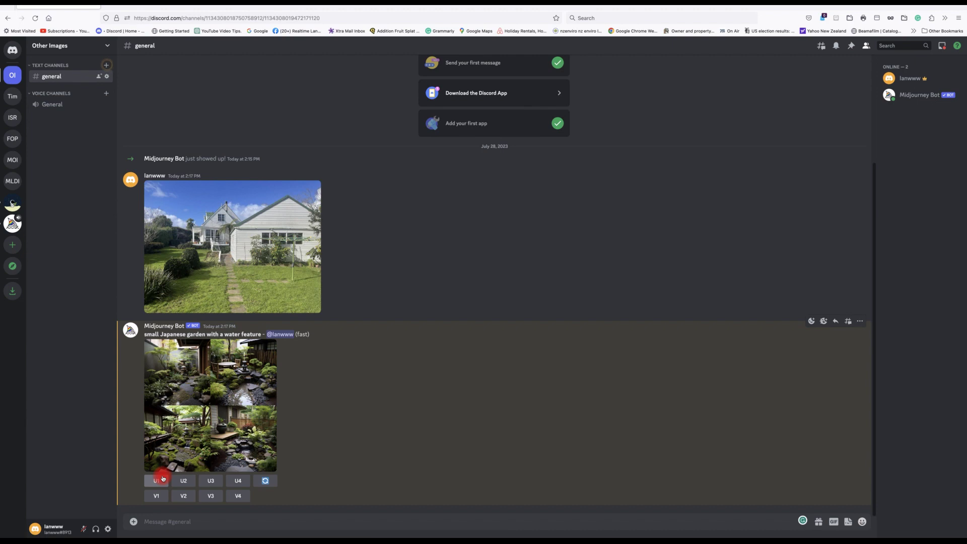
click(237, 480)
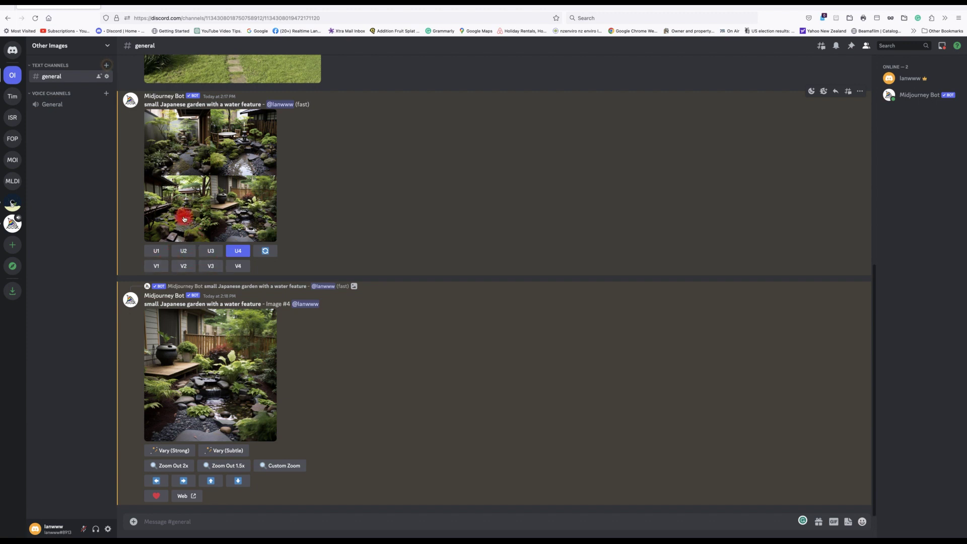
Remix the third garden image with V3, appending 'pergola' to its prompt.
click(210, 266)
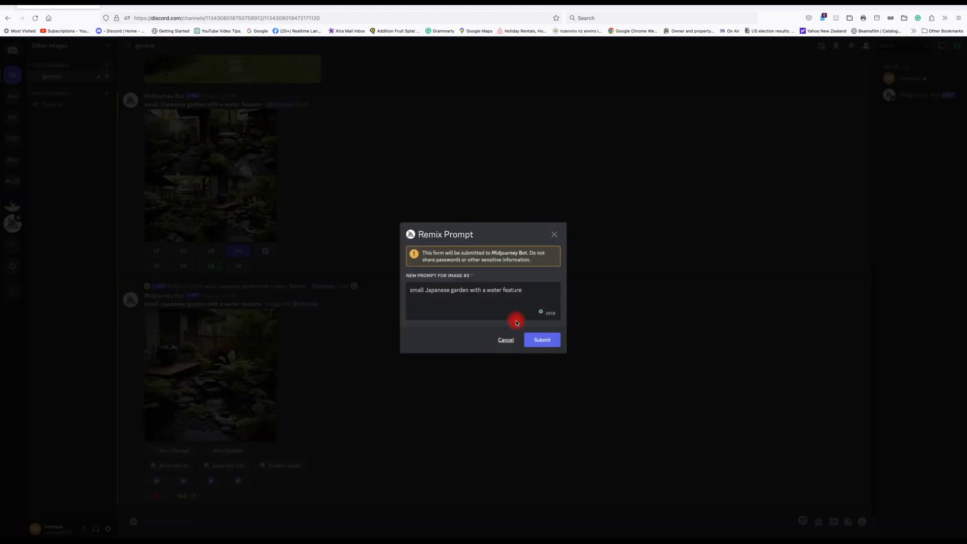
click(524, 290)
text(pergola)
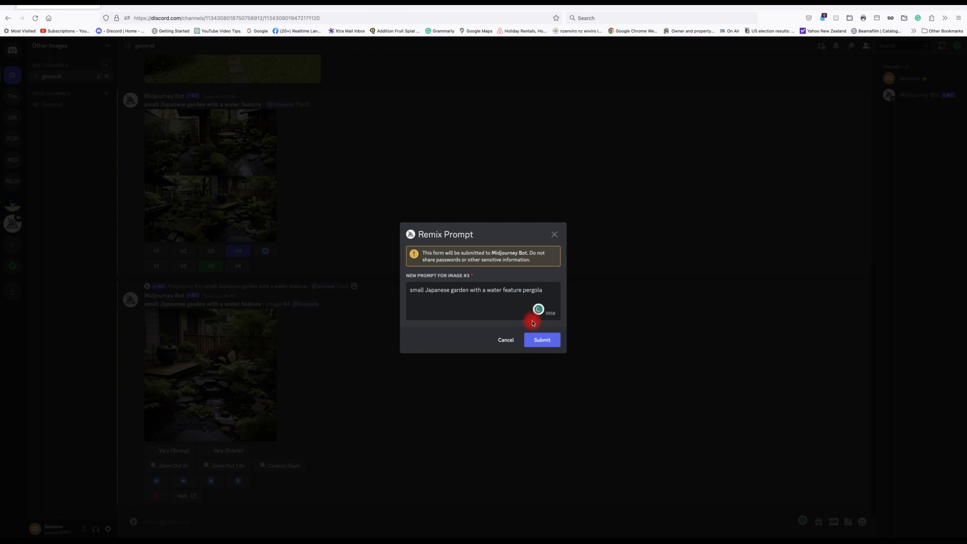
click(535, 340)
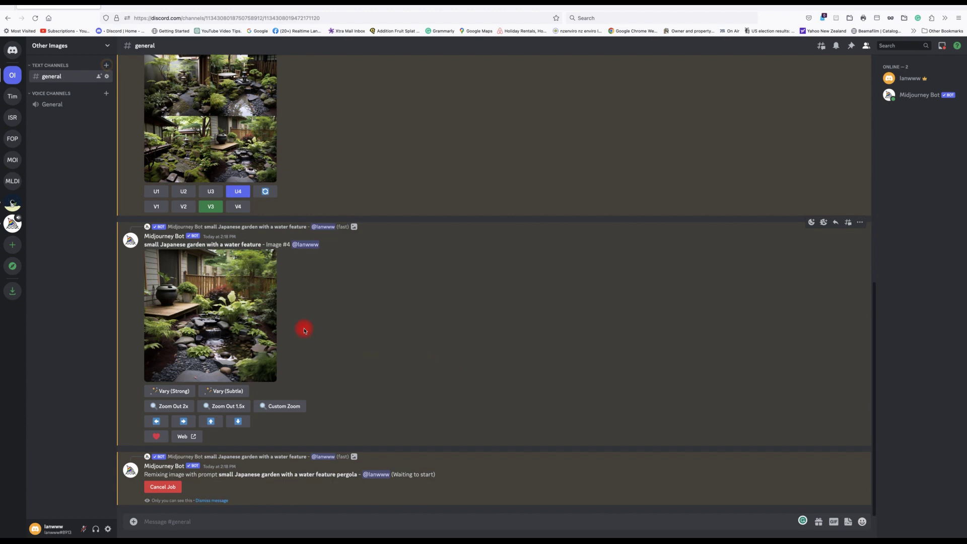
View the upscaled Image #4 and the pergola remix grid enlarged, closing each preview.
click(218, 317)
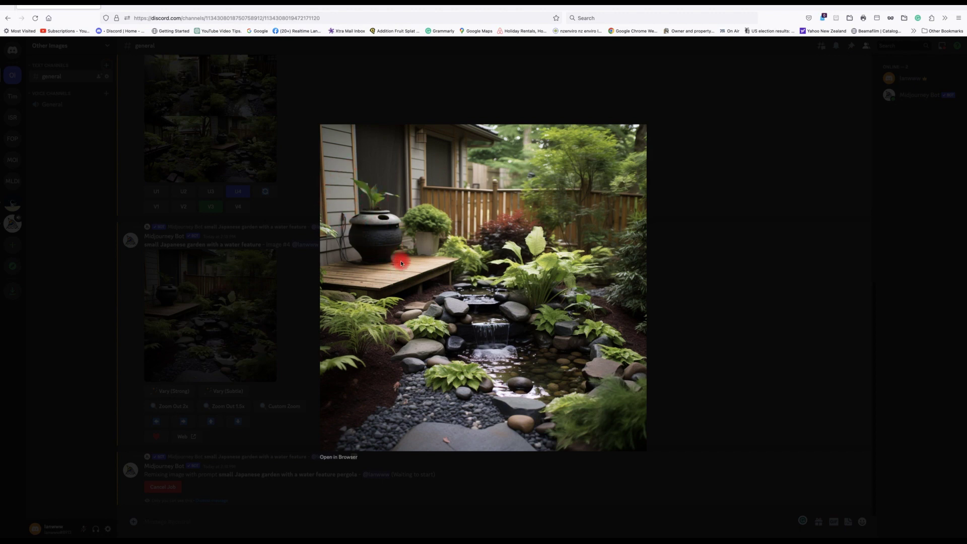
click(673, 381)
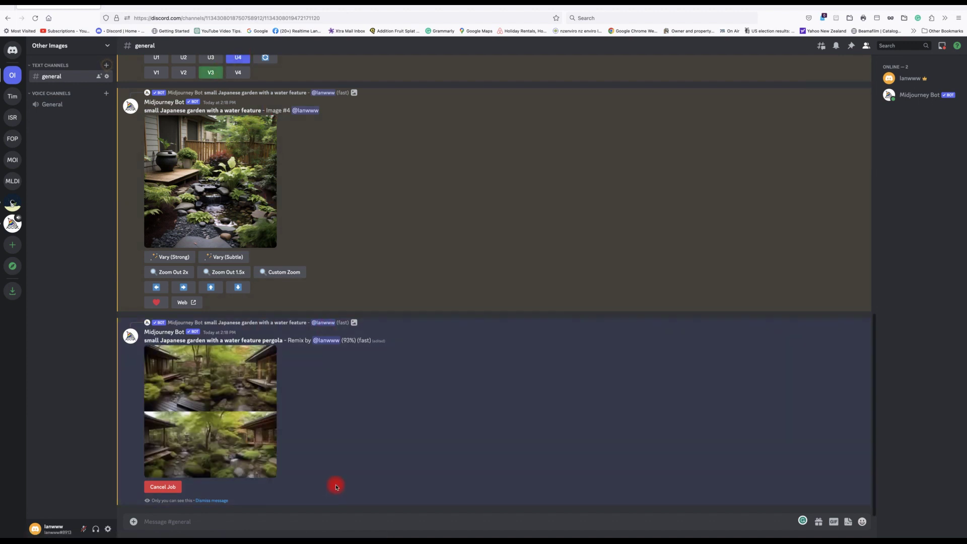
click(225, 409)
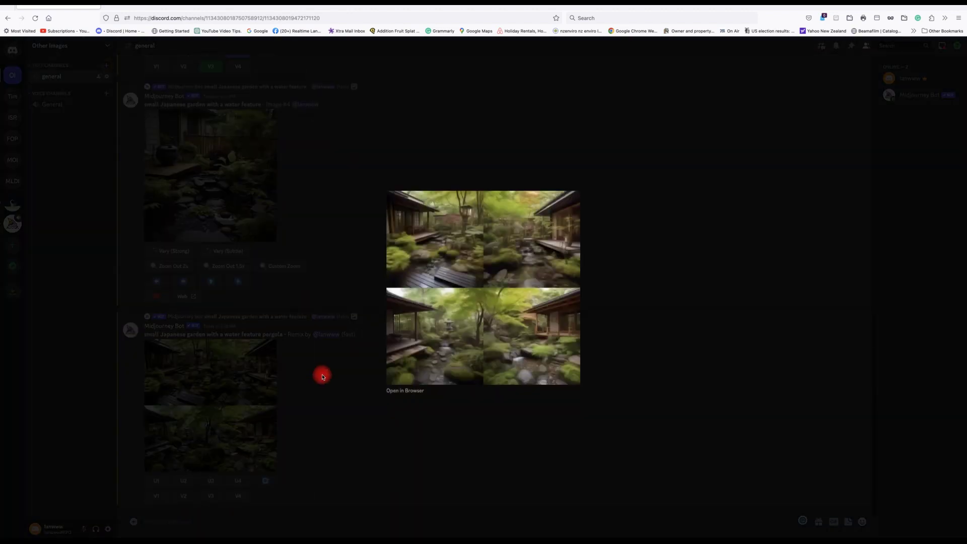
click(250, 405)
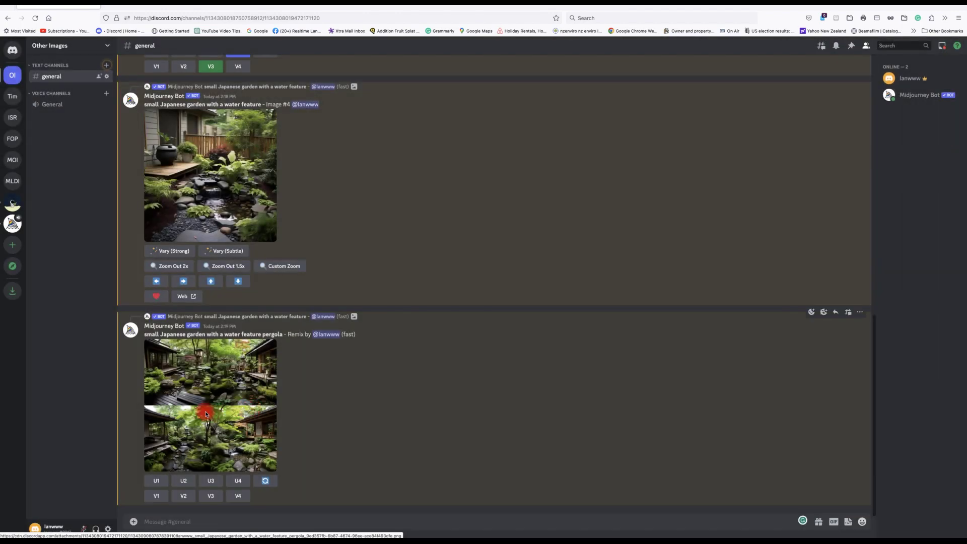
click(205, 414)
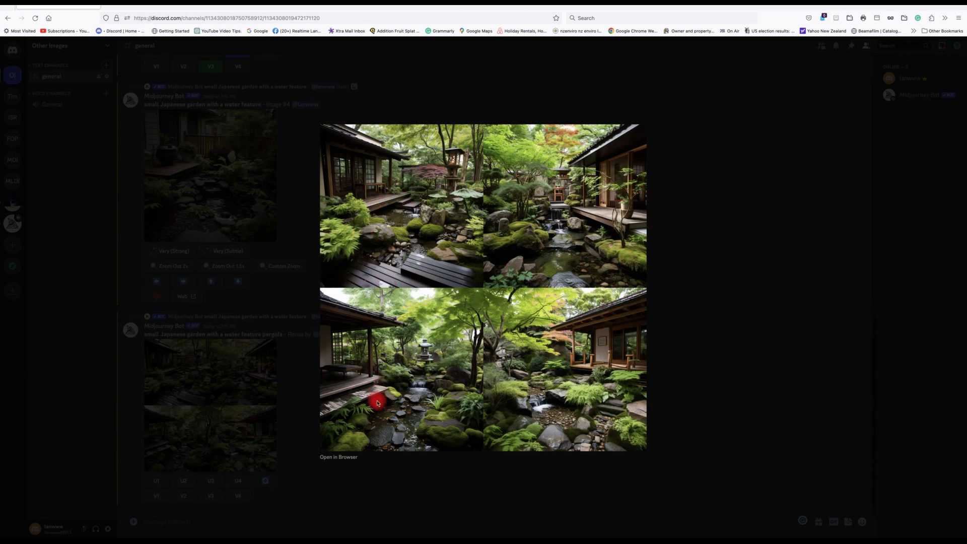
click(275, 391)
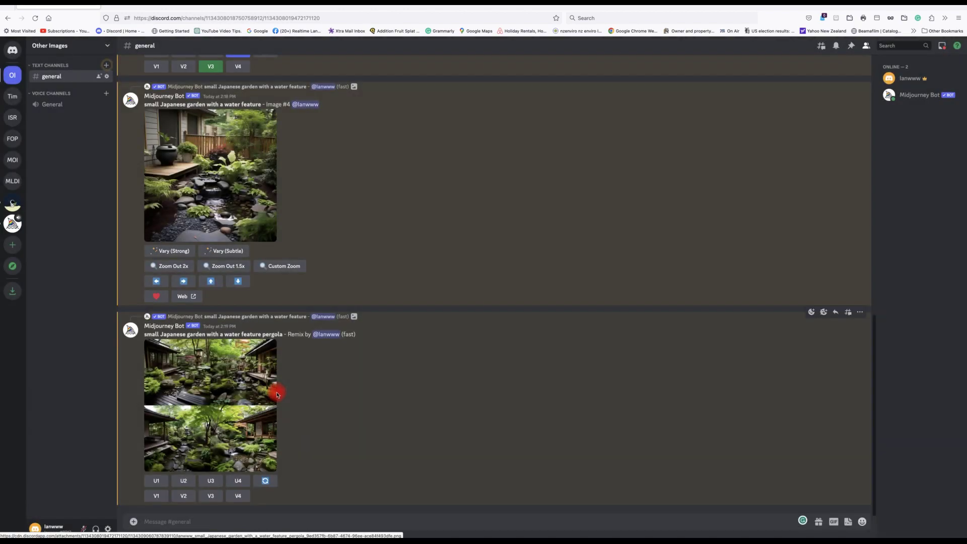